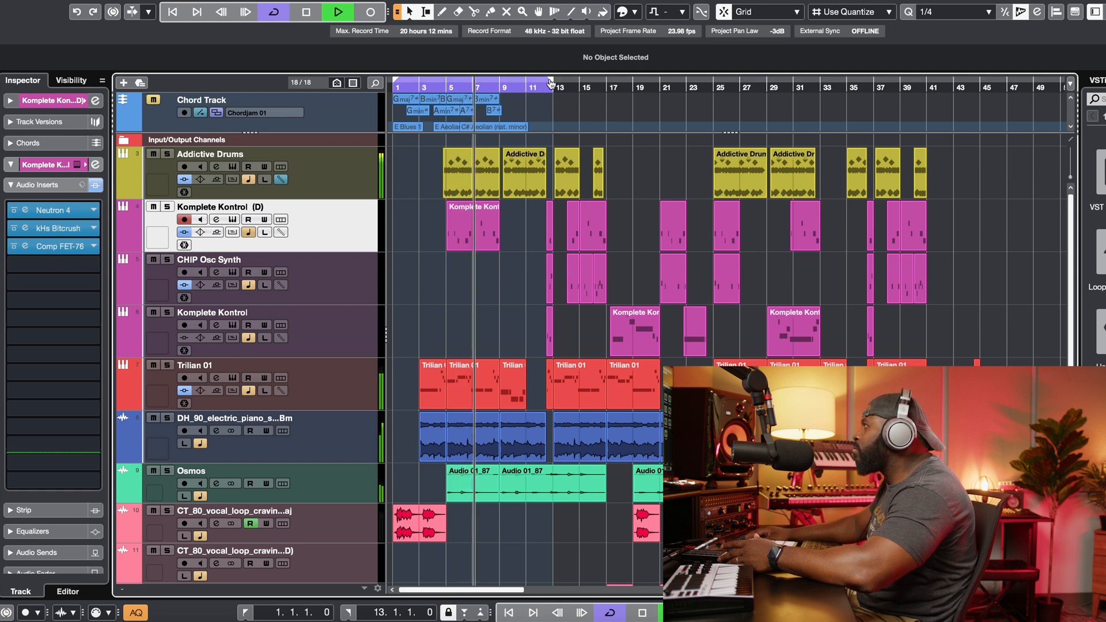
# Step: Extend the cycle range to end at bar 17 and start playback
pyautogui.moveTo(581, 87); pyautogui.dragTo(605, 88)
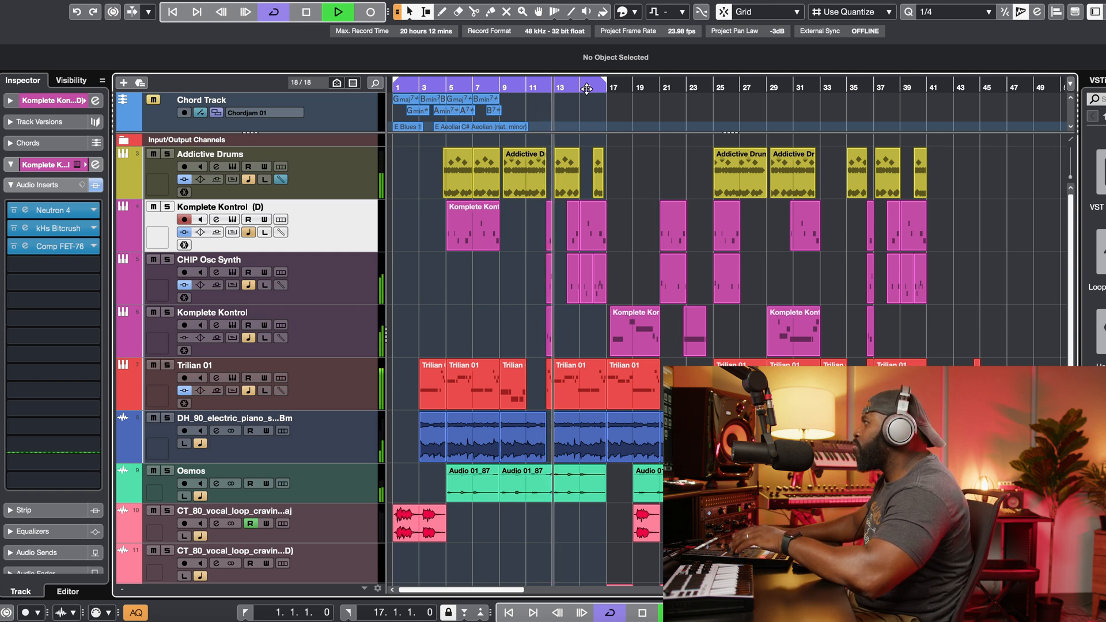
pyautogui.press('space')
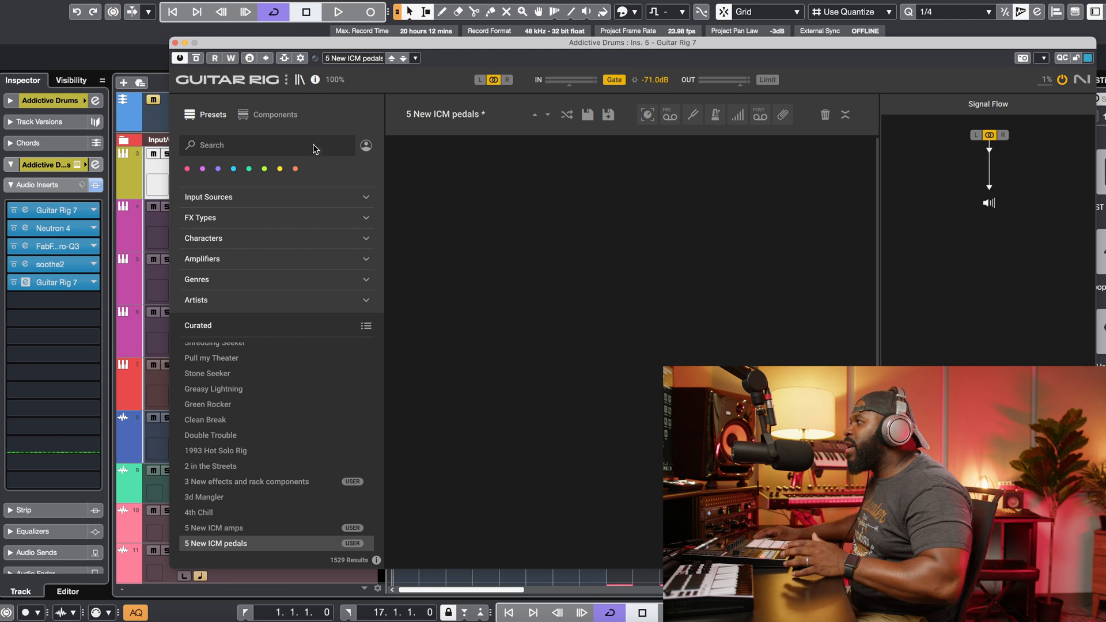
# Step: Load the 4 New ICM amps preset in Guitar Rig 7 and scroll through its amp components
pyautogui.click(291, 120)
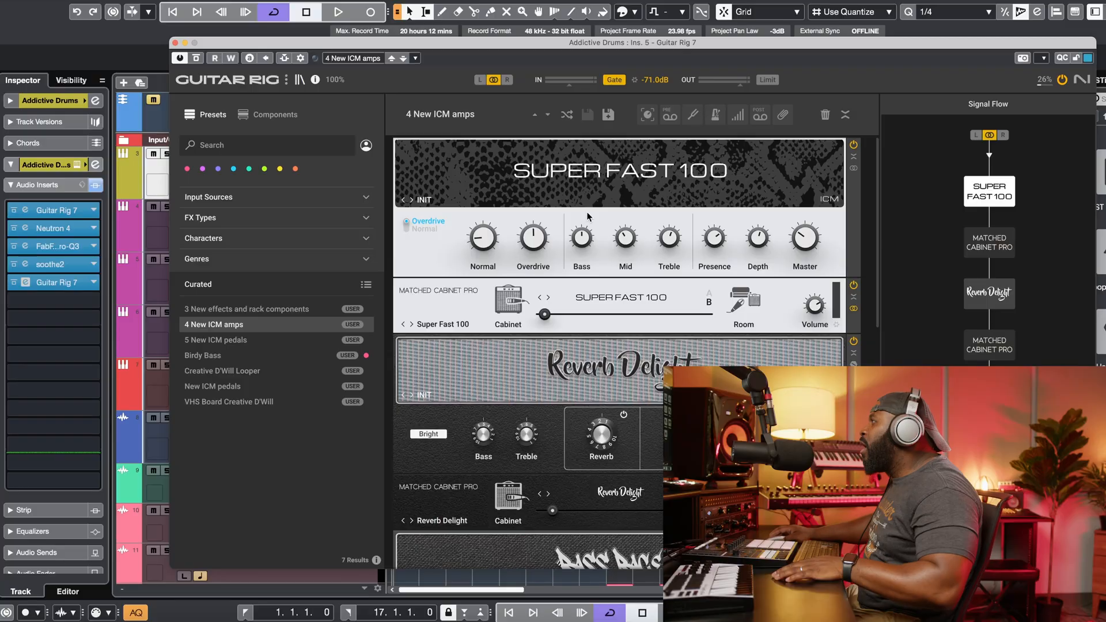
pyautogui.click(546, 197)
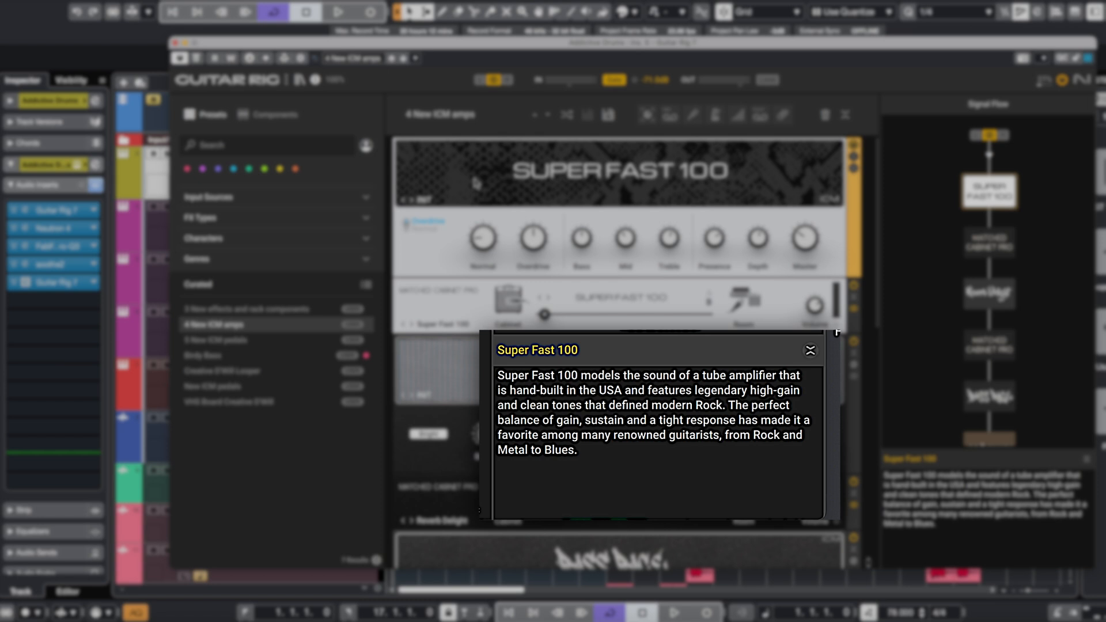
pyautogui.moveTo(481, 233)
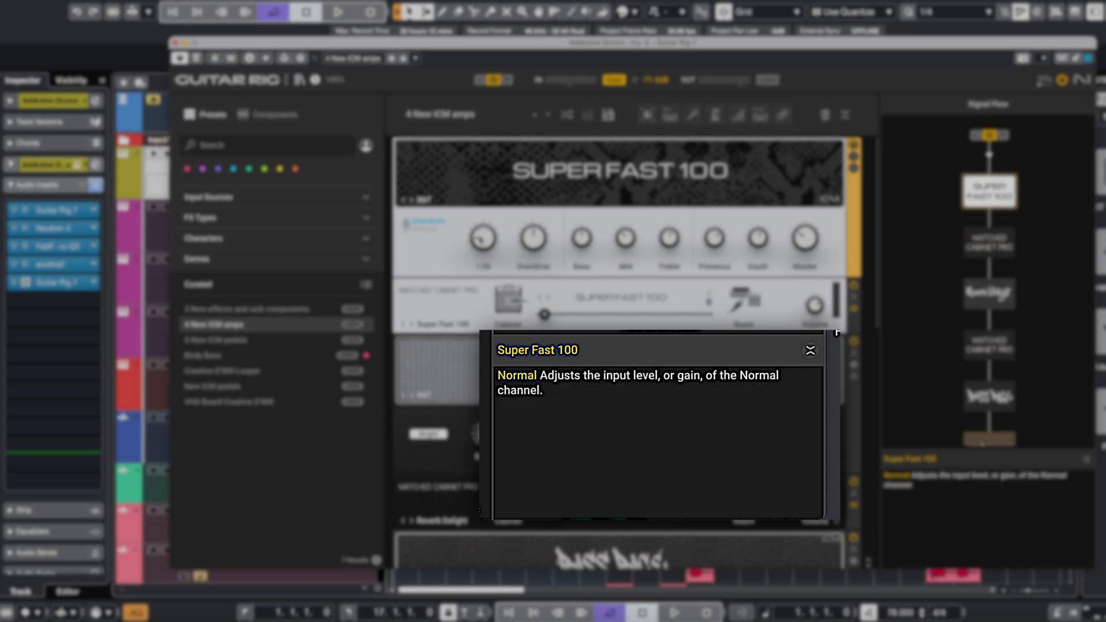
pyautogui.moveTo(545, 315)
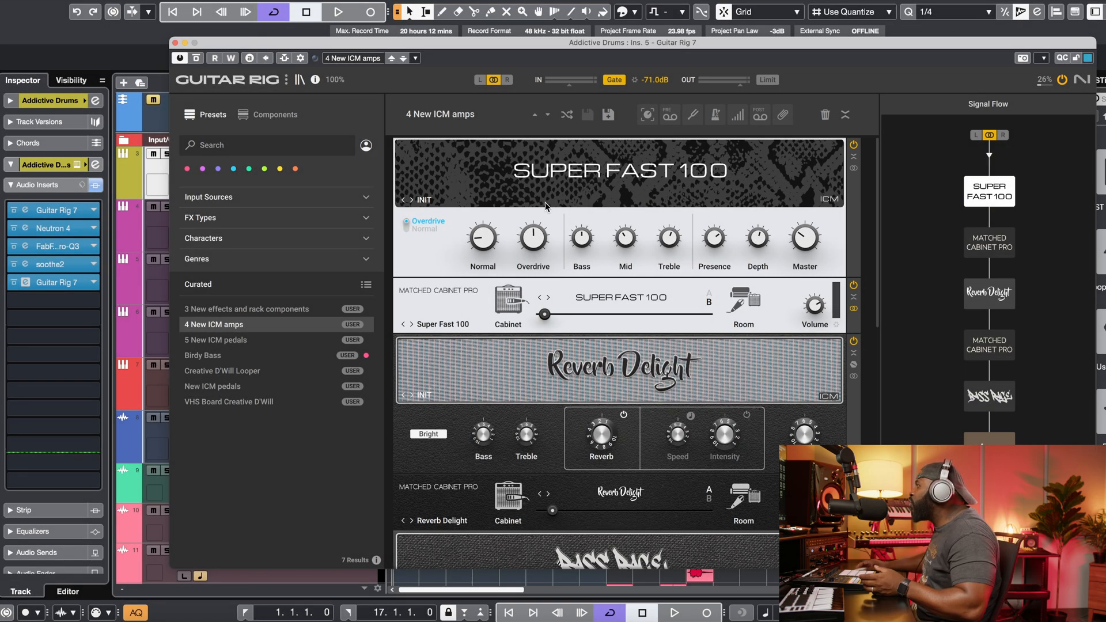
pyautogui.scroll(-5, 616, 335)
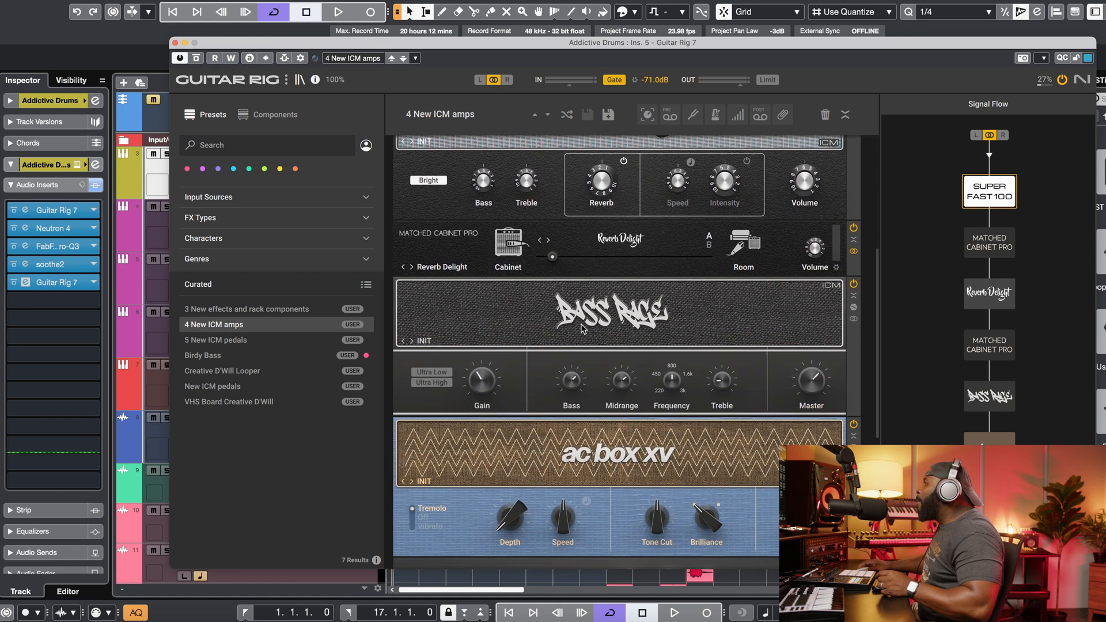
pyautogui.scroll(-6, 621, 461)
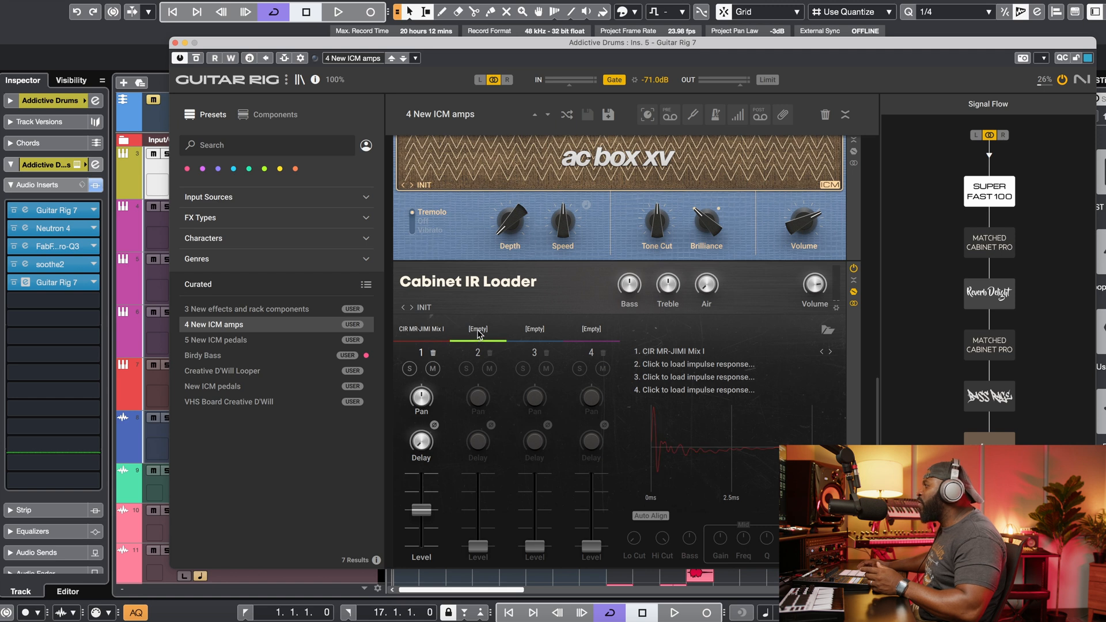
# Step: Open the impulse response browser for the Cabinet IR Loader's second slot and browse the 3 Sigma Audio folder
pyautogui.click(829, 332)
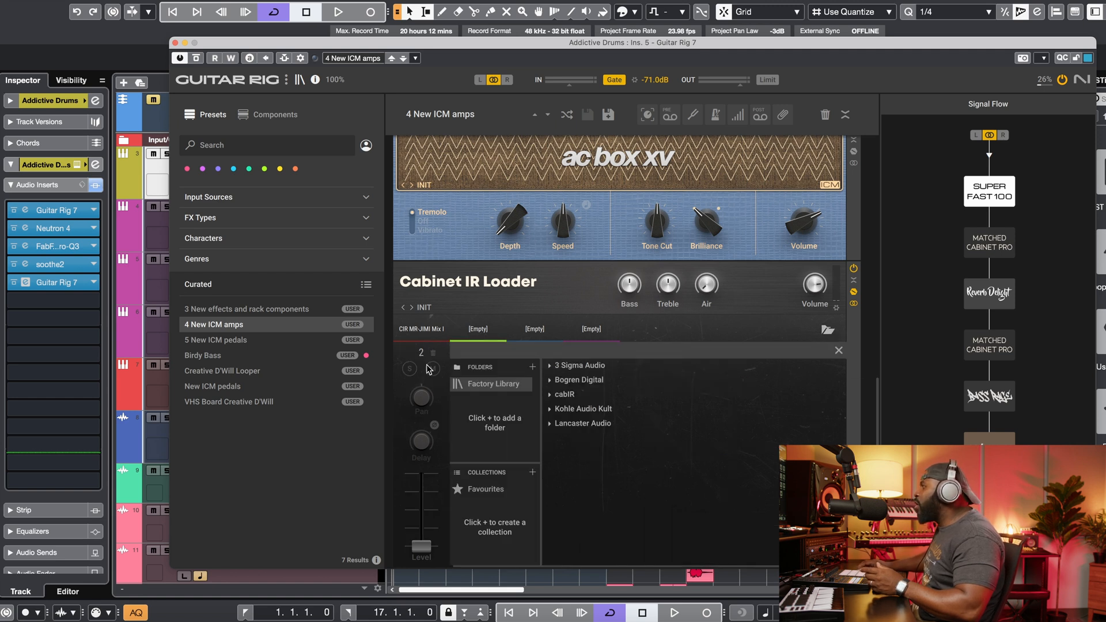
pyautogui.click(533, 367)
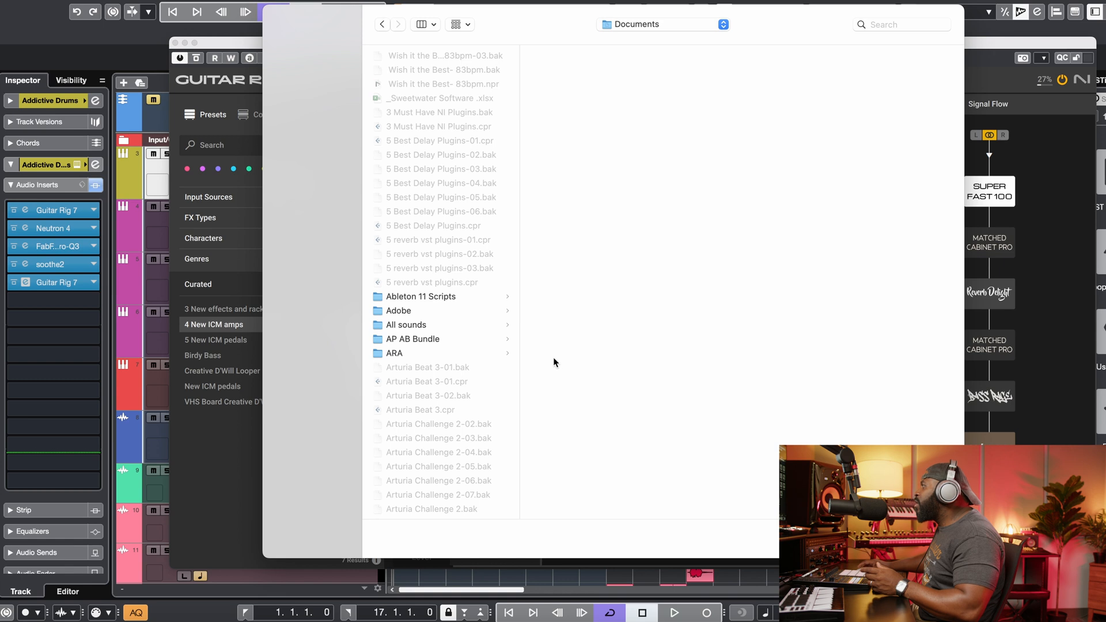
pyautogui.press('Escape')
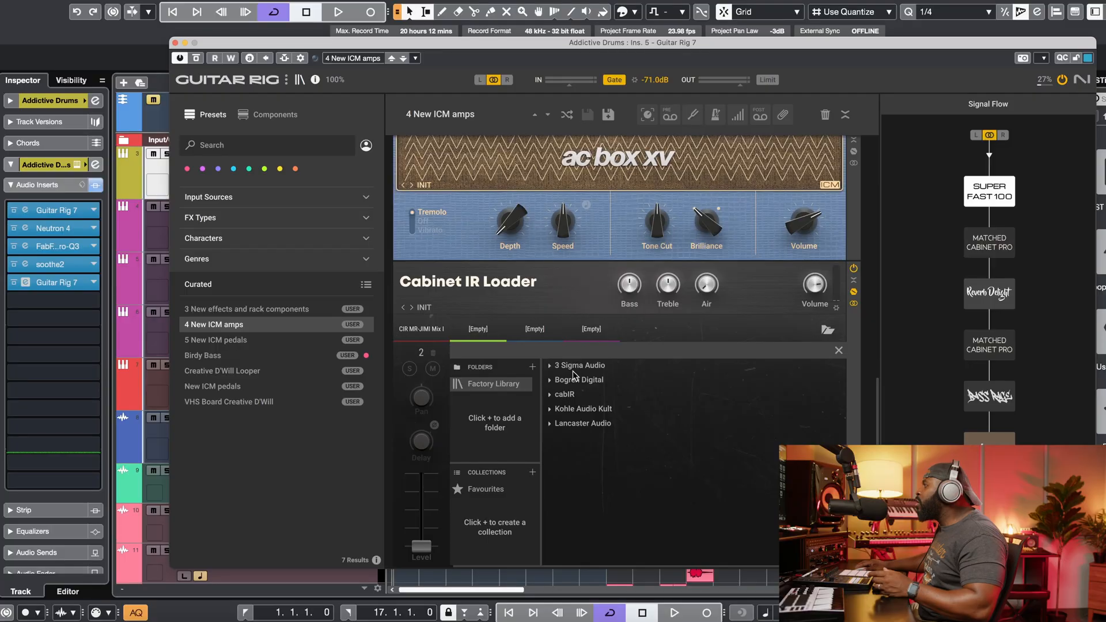
pyautogui.click(551, 365)
pyautogui.doubleClick(590, 391)
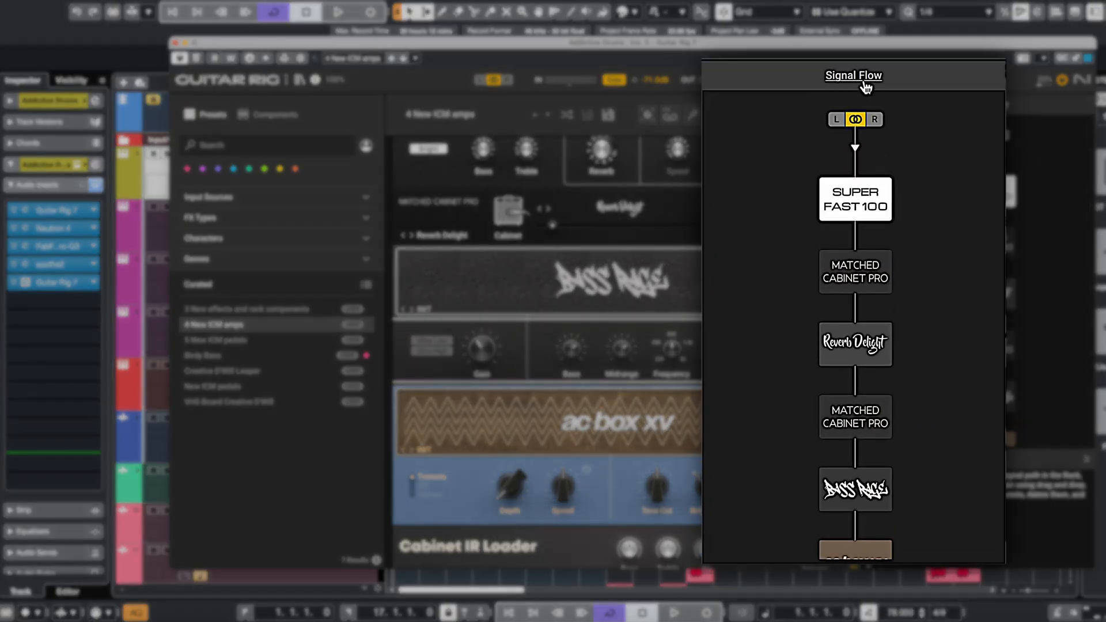
# Step: Move the Reverb Delight amp ahead of the Super Fast 100 in the signal flow
pyautogui.scroll(-4, 839, 299)
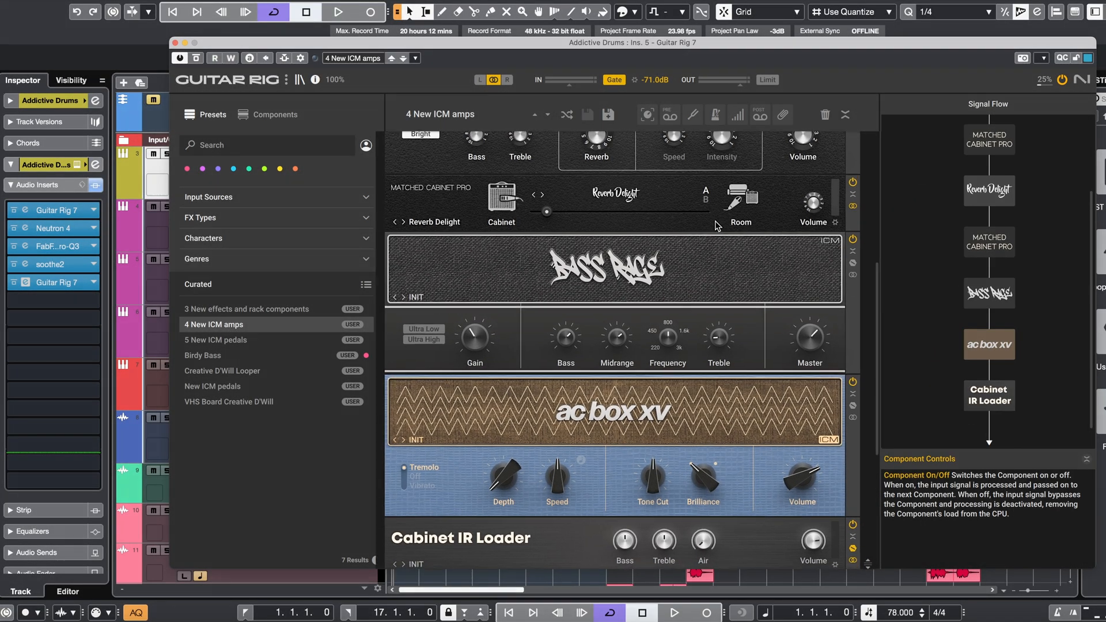
pyautogui.scroll(6, 724, 223)
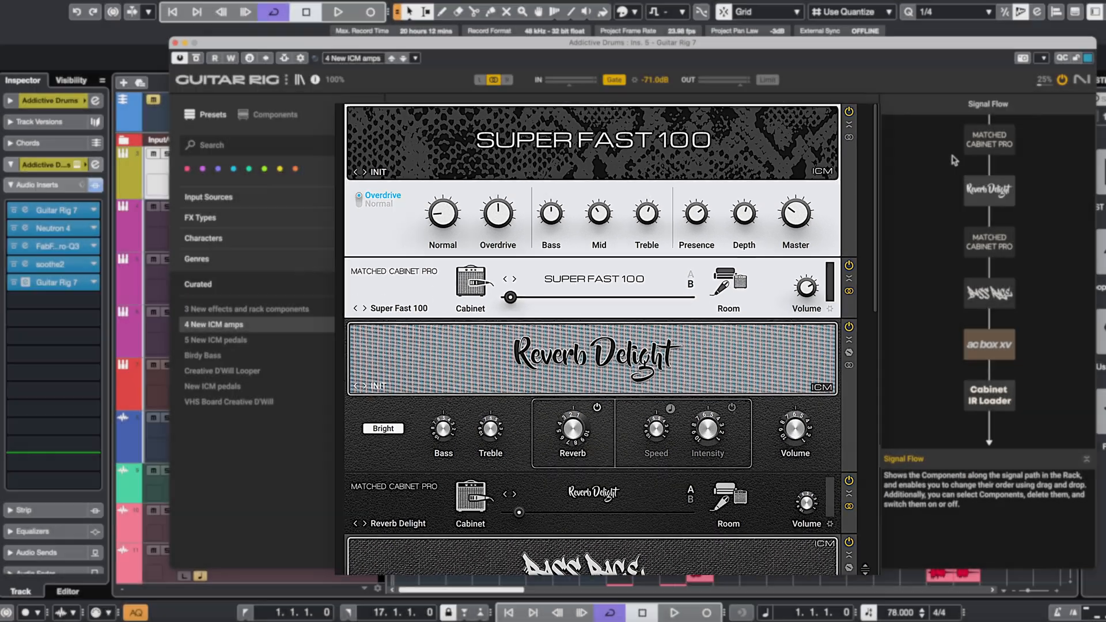
pyautogui.moveTo(989, 289); pyautogui.dragTo(983, 223)
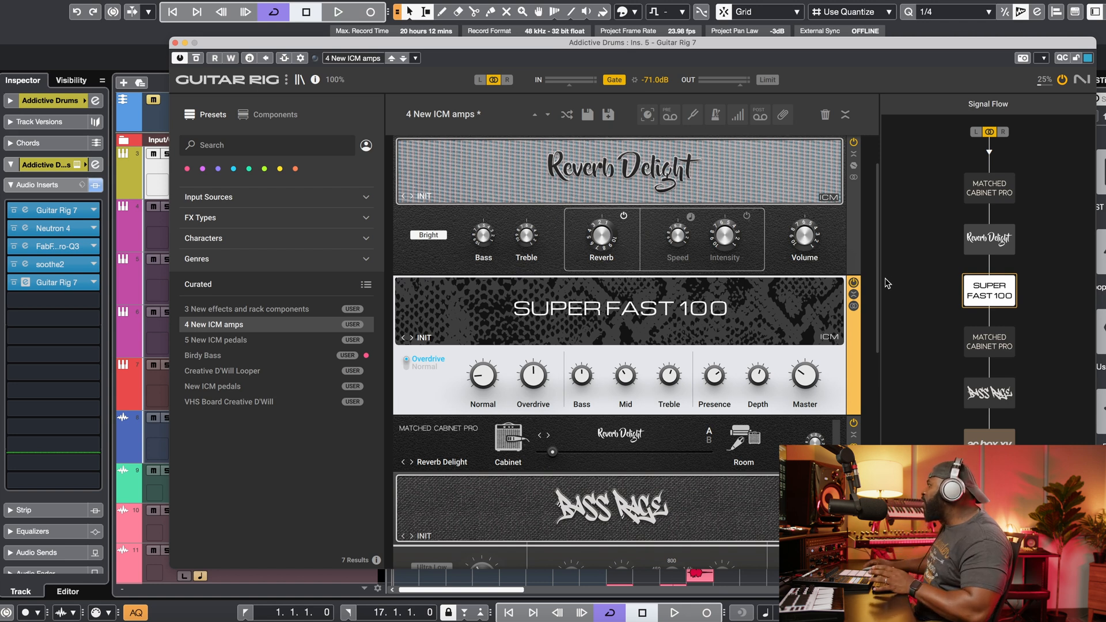
pyautogui.press('Down')
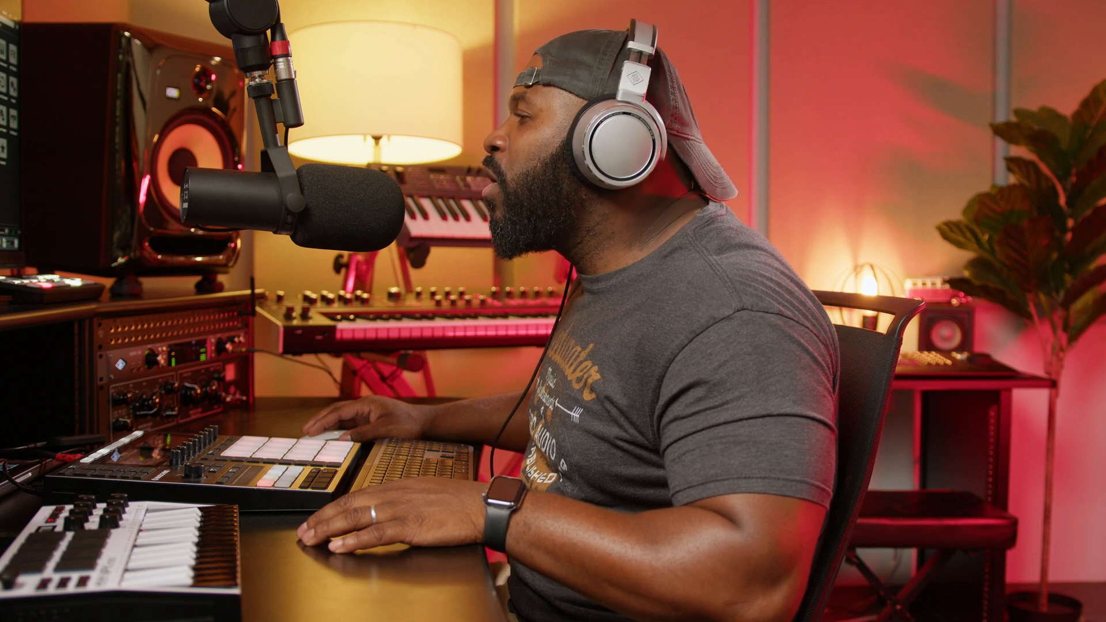
# Step: Step through the NoiseMachine's noise types
pyautogui.click(250, 310)
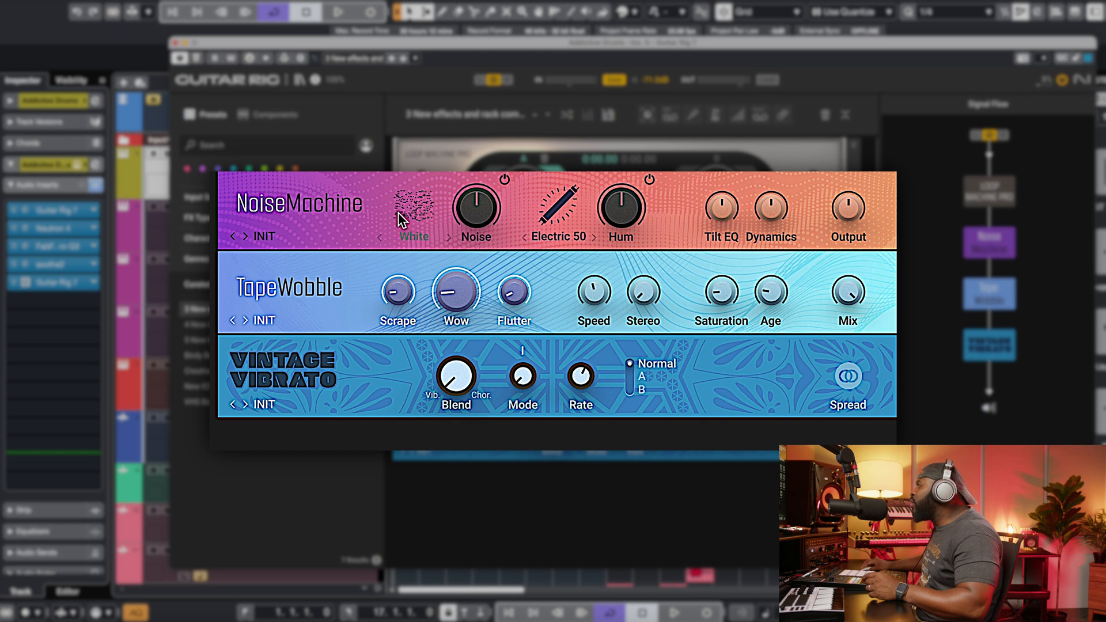
pyautogui.click(427, 240)
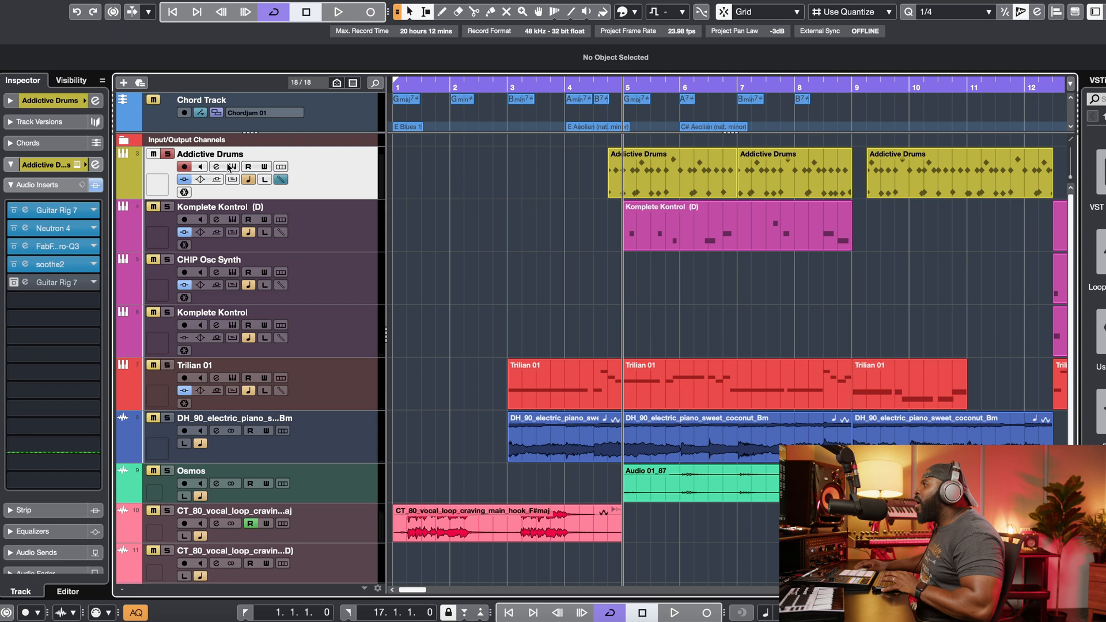
# Step: Toggle the first Guitar Rig 7 insert on the Addictive Drums track and play from around bar 5
pyautogui.click(232, 167)
pyautogui.moveTo(319, 92); pyautogui.dragTo(297, 87)
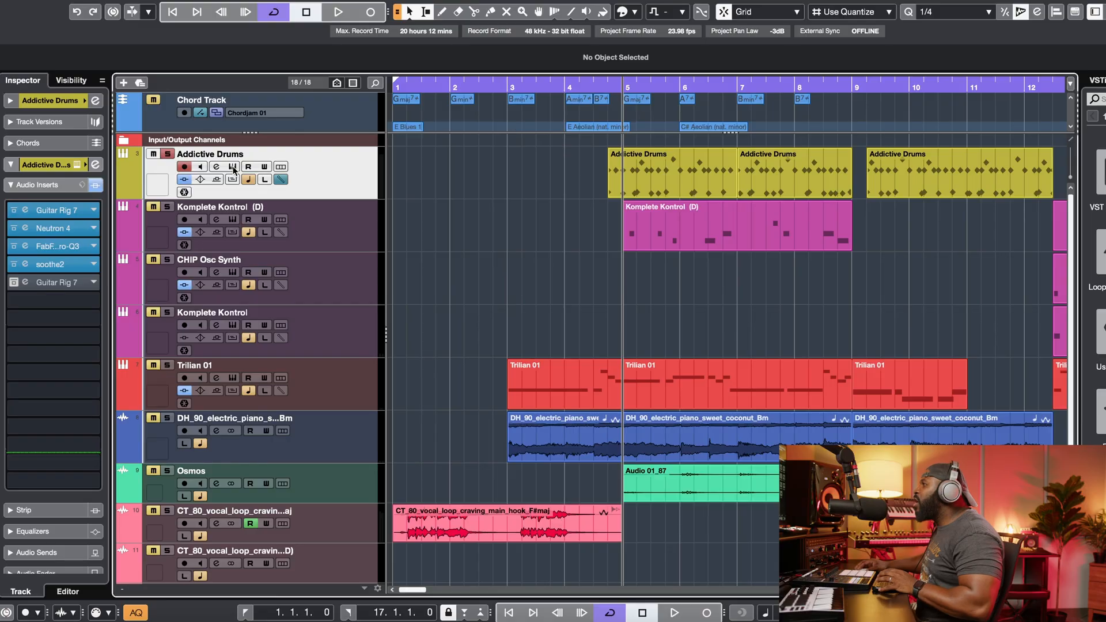
pyautogui.click(14, 215)
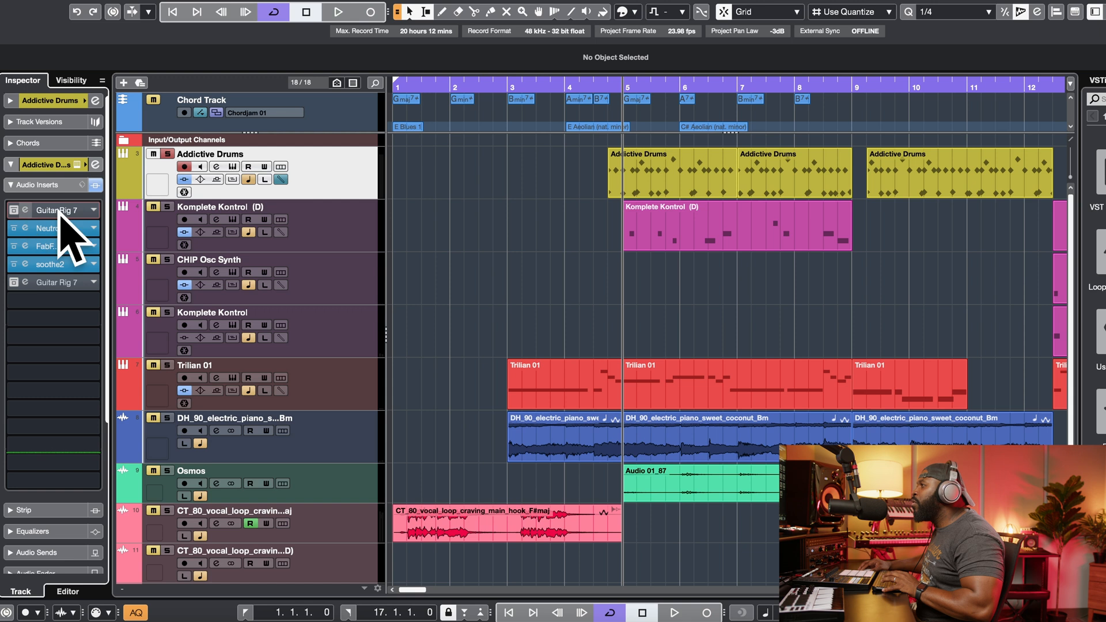
pyautogui.click(607, 85)
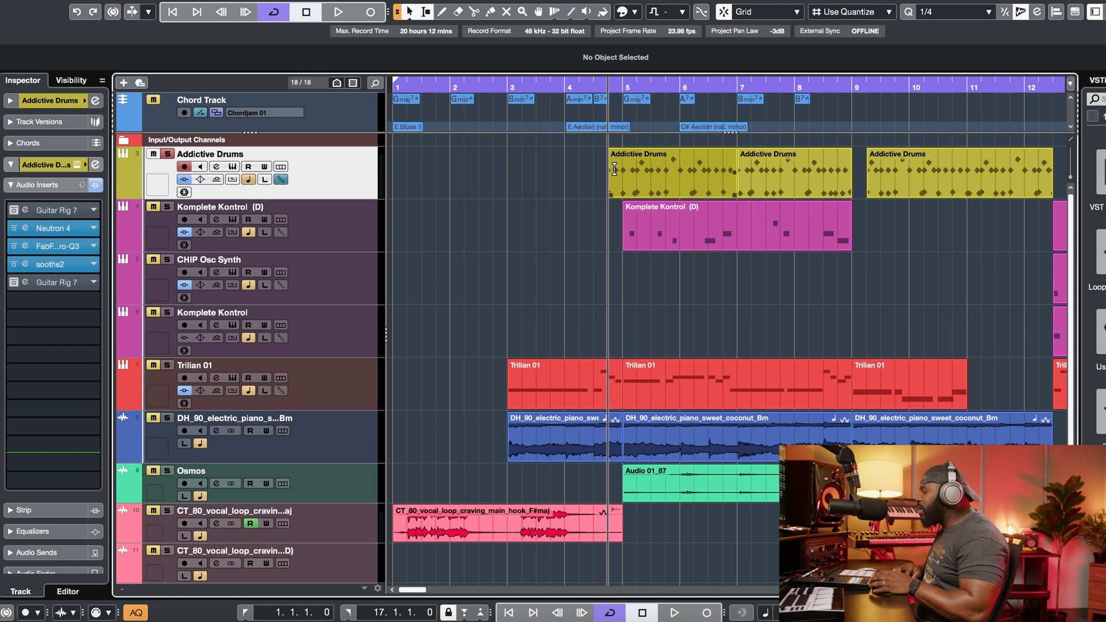
pyautogui.press('space')
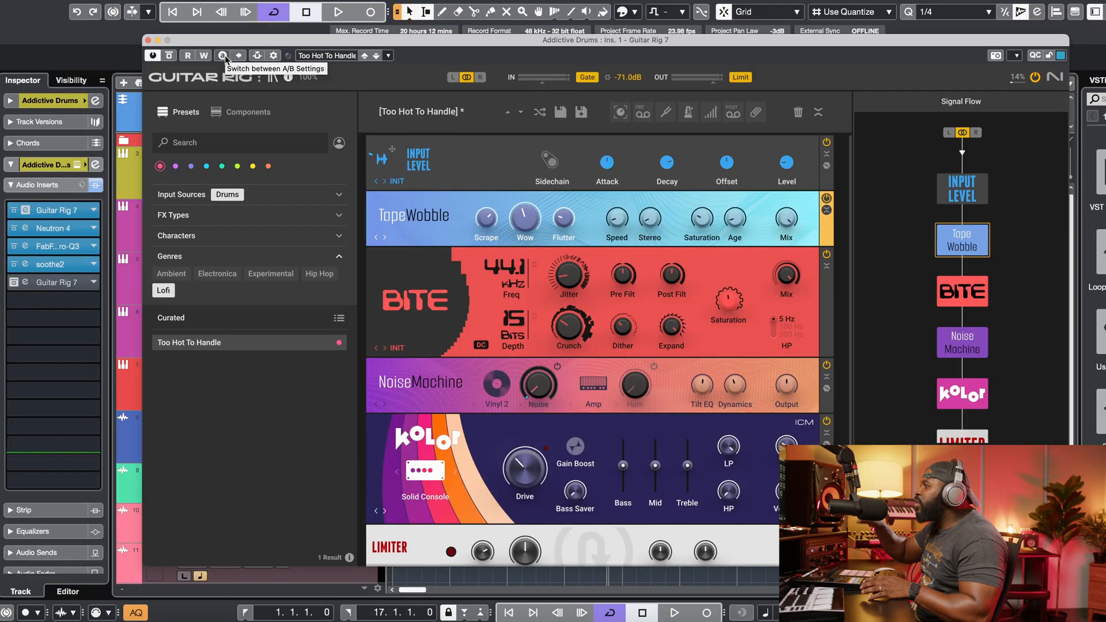
# Step: Close the Guitar Rig window and compare the drums by toggling the first Guitar Rig 7 insert's bypass during playback
pyautogui.click(148, 40)
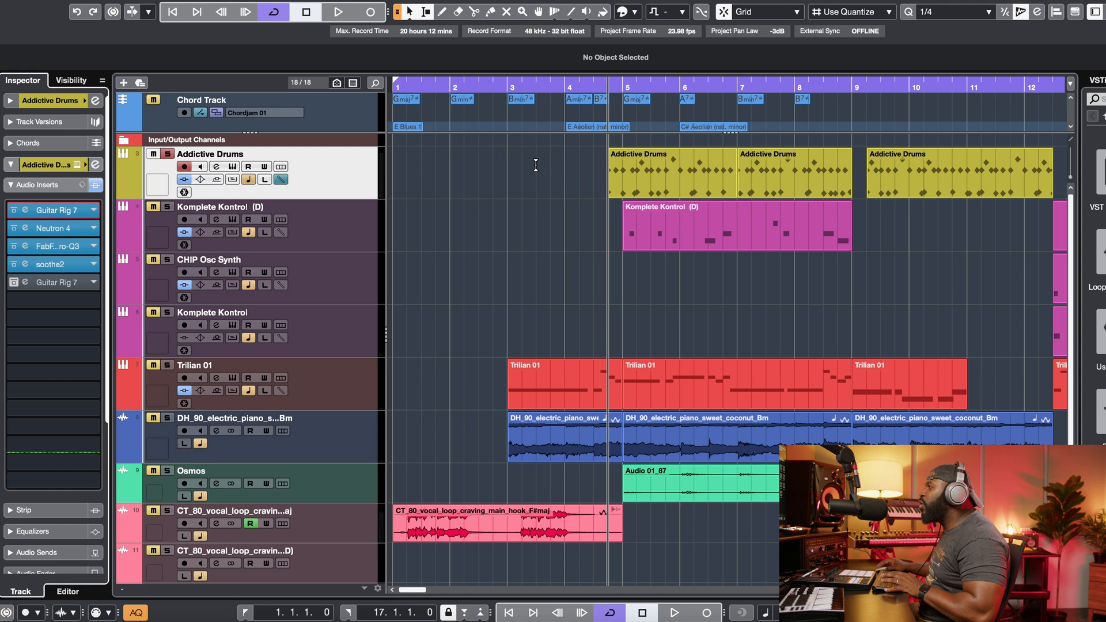
pyautogui.press('space')
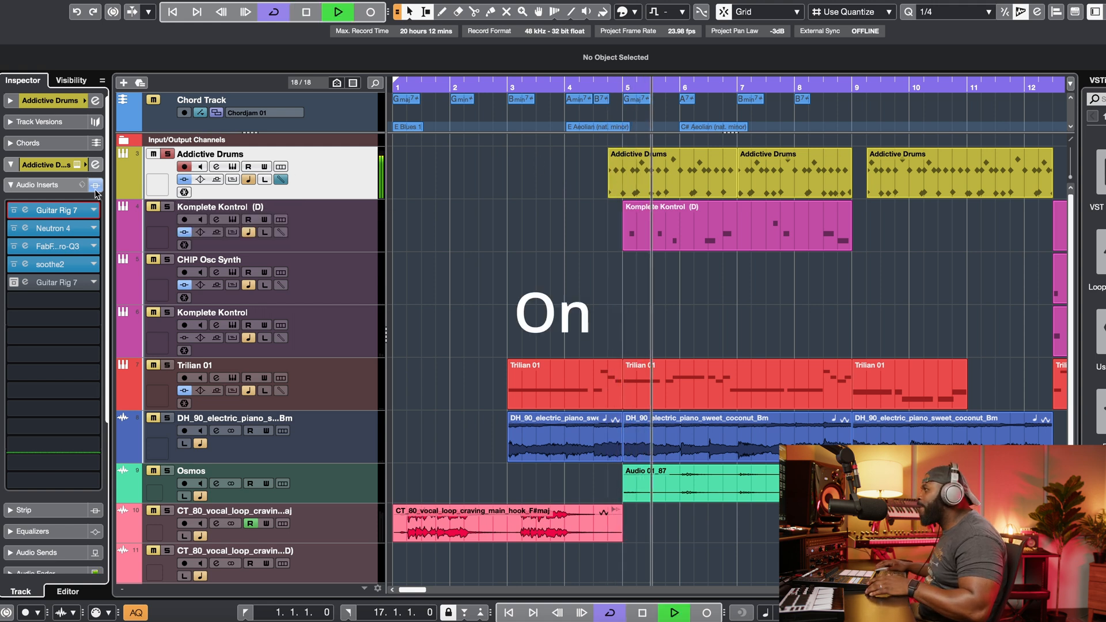
pyautogui.click(14, 210)
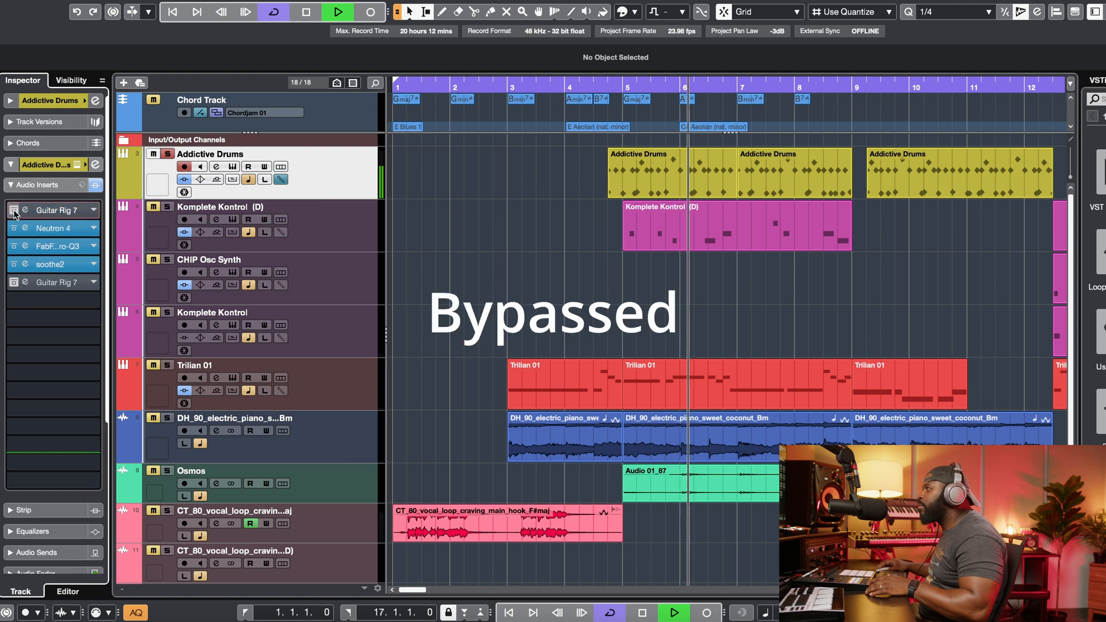
pyautogui.click(13, 211)
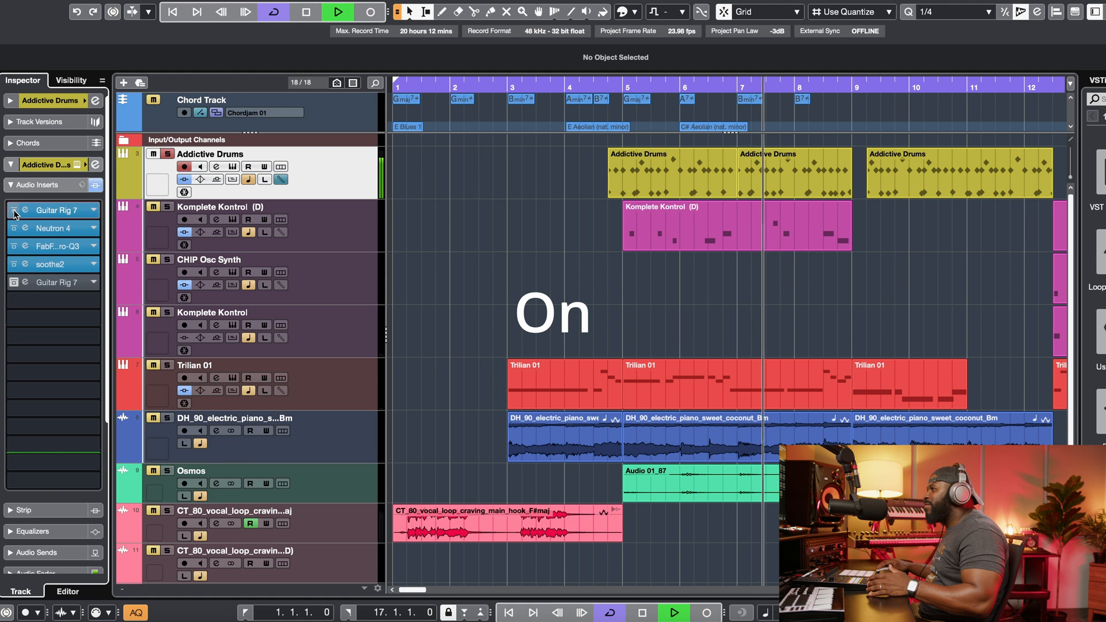
pyautogui.click(13, 211)
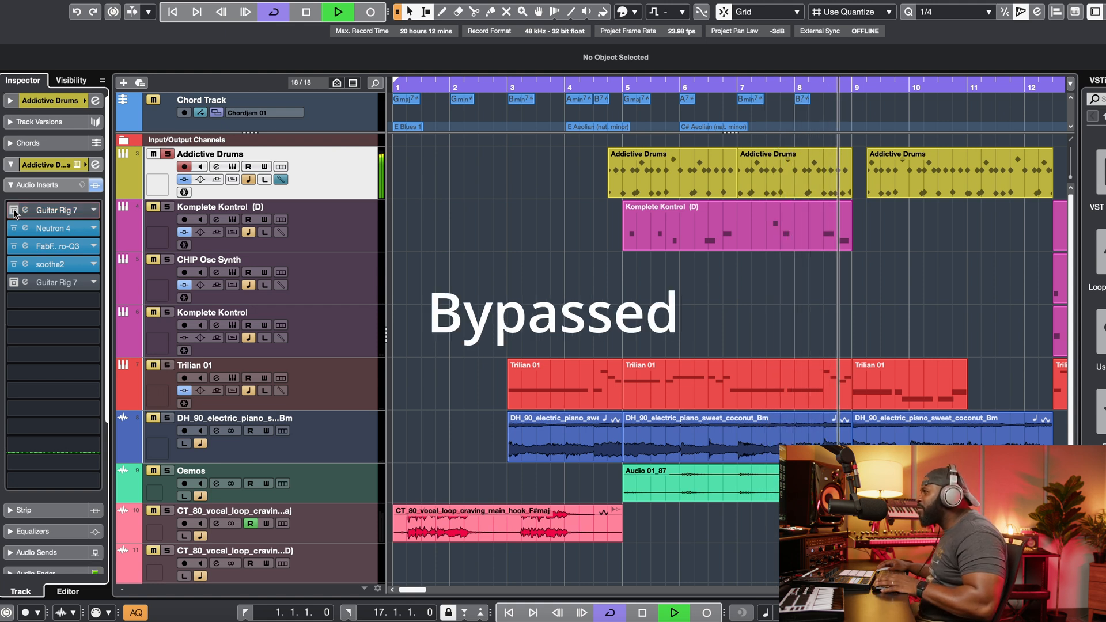
pyautogui.click(13, 210)
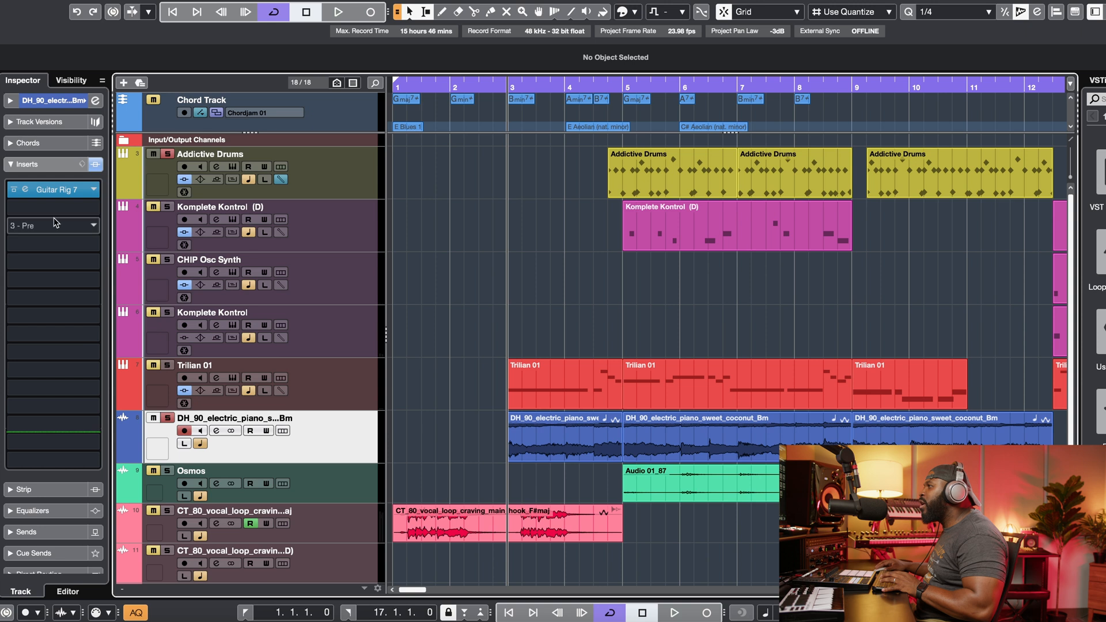
# Step: Toggle the Guitar Rig 7 insert on the electric piano track and play the project back
pyautogui.click(14, 190)
pyautogui.press('space')
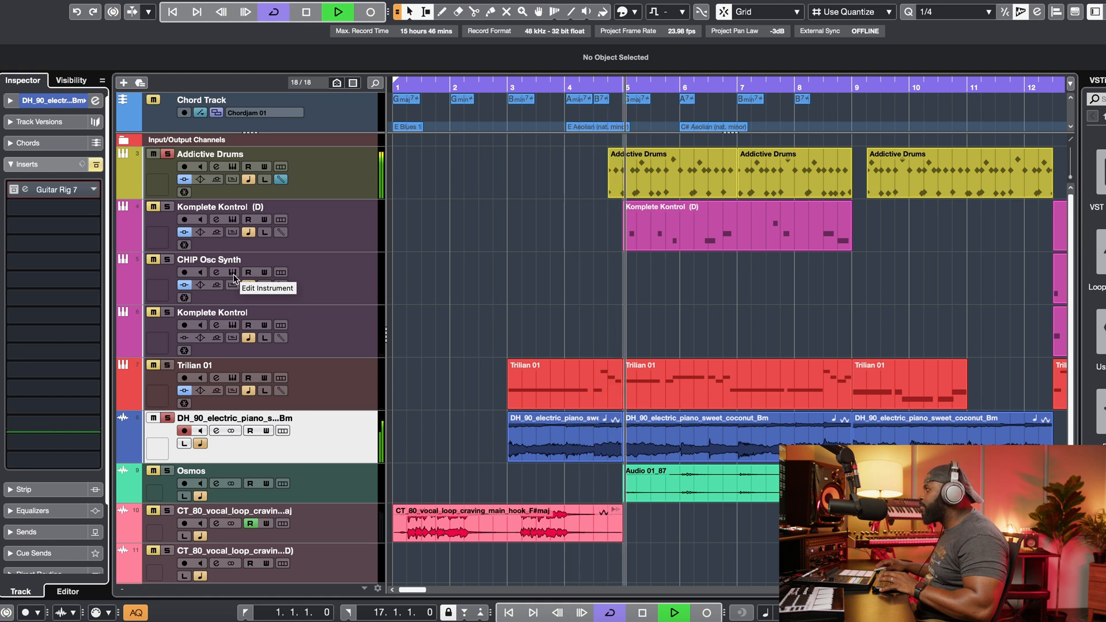
pyautogui.click(153, 155)
pyautogui.click(153, 154)
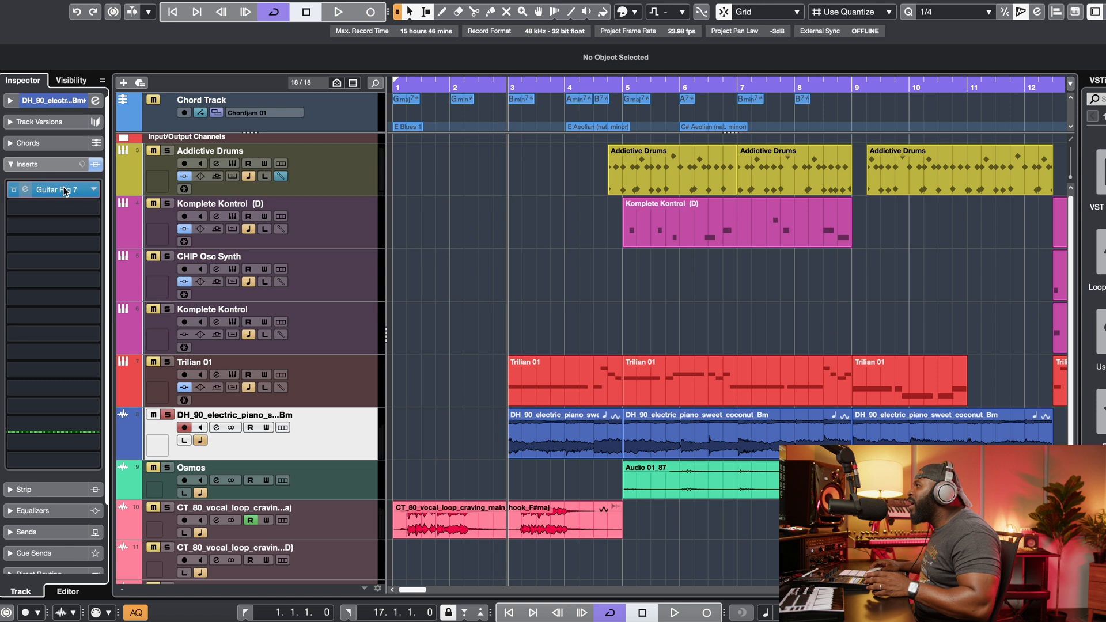
# Step: Open the electric piano track's Guitar Rig 7, review the NoiseMachine's noise and hum type lists, and play the project
pyautogui.click(66, 191)
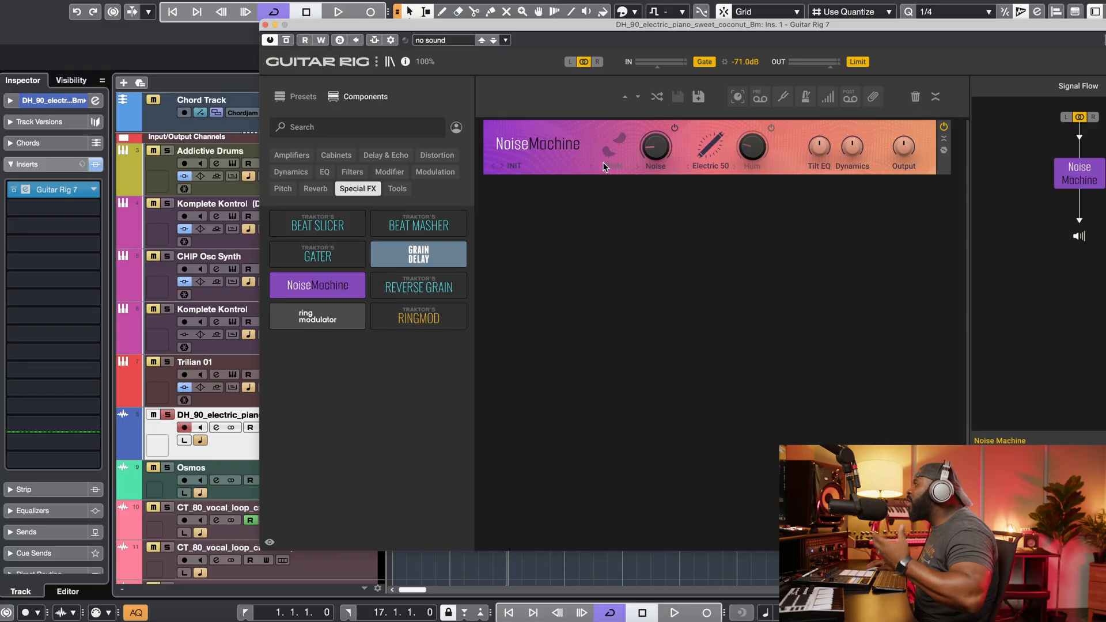
pyautogui.click(603, 164)
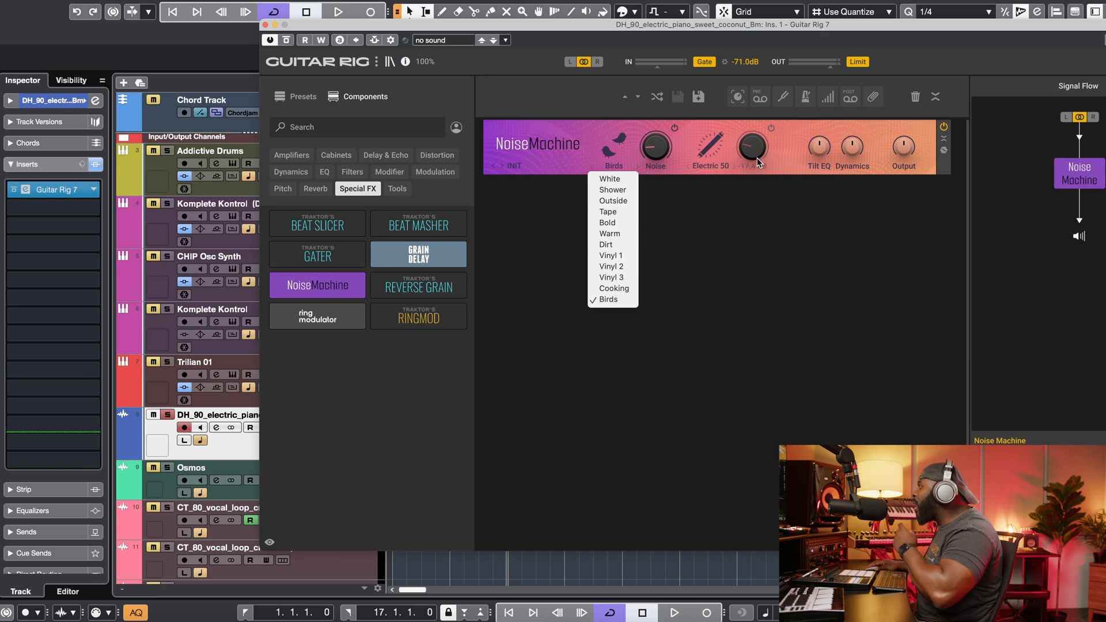
pyautogui.click(710, 170)
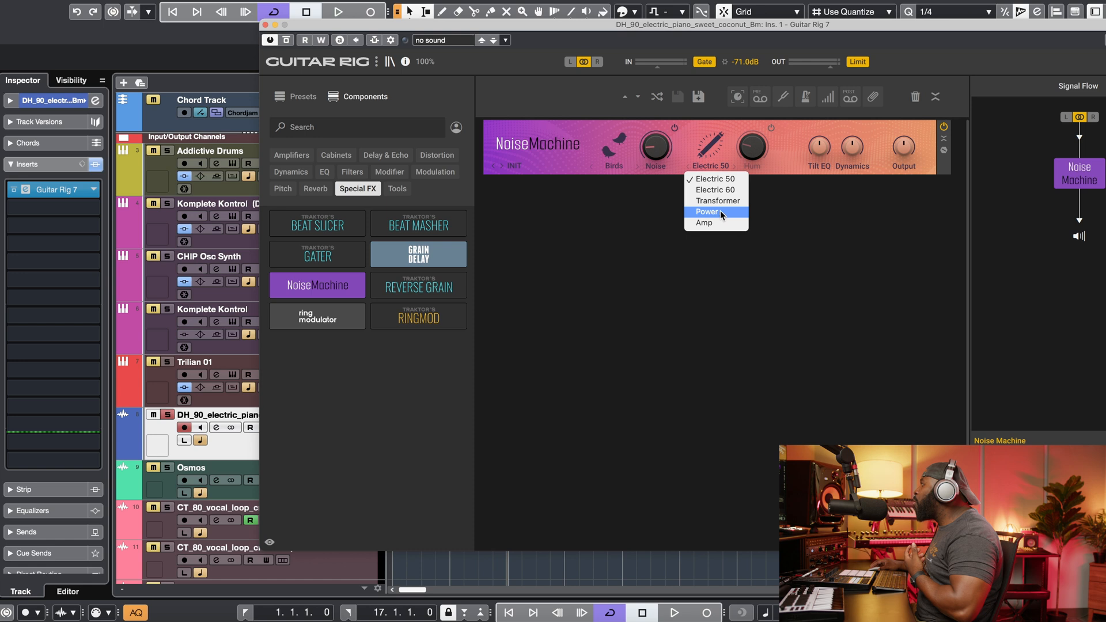
pyautogui.click(797, 207)
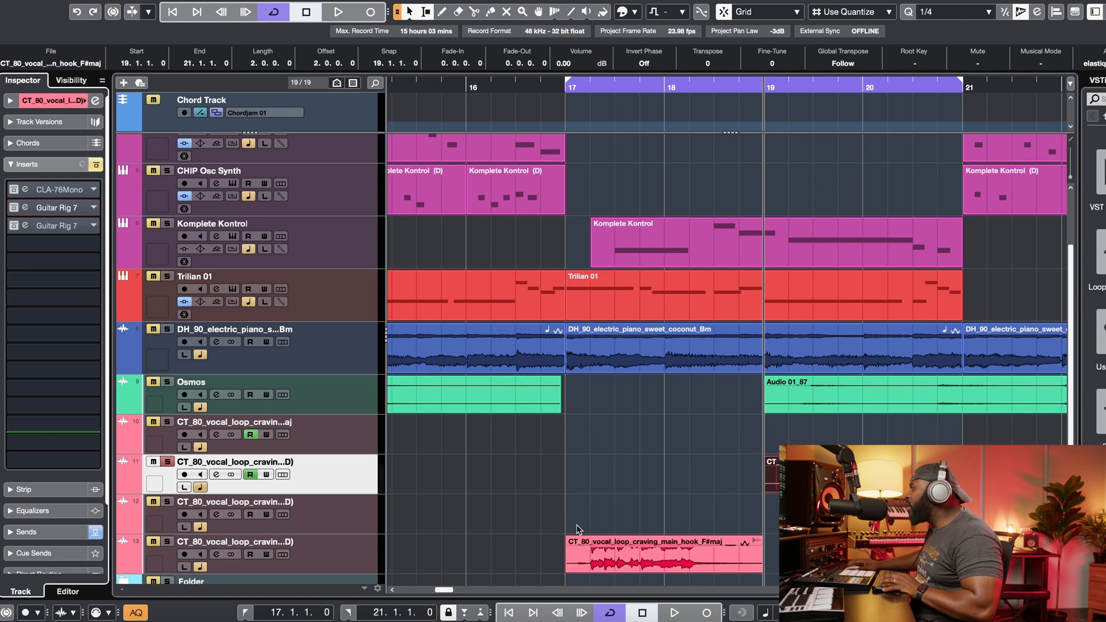
pyautogui.press('space')
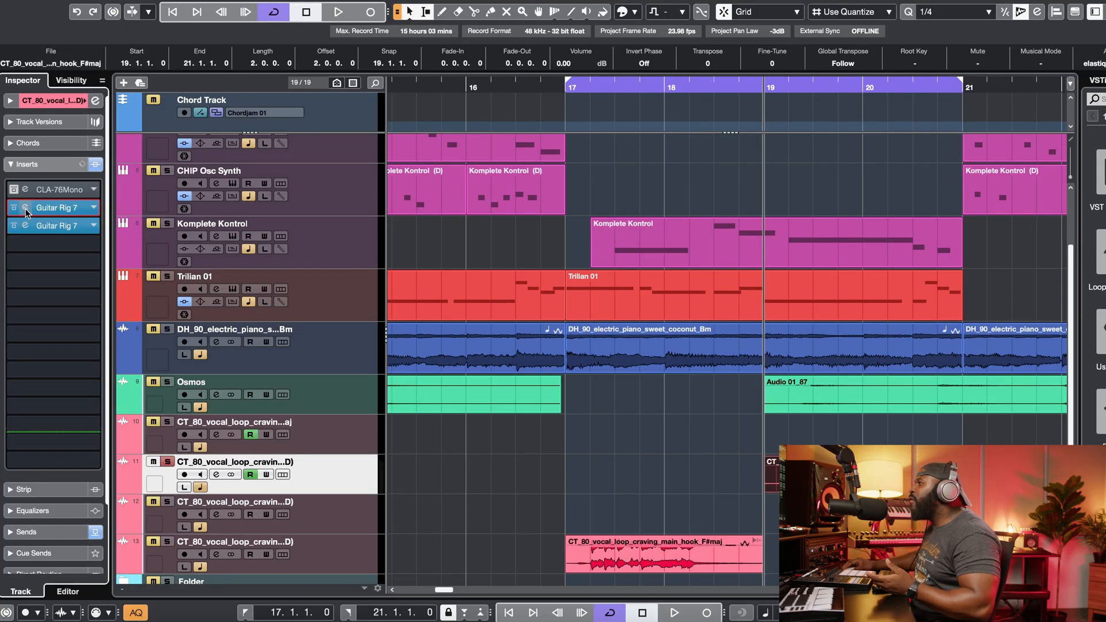
# Step: Open the vocal track's first Guitar Rig 7 insert to view its Vocal Space preset, then close the plugin window
pyautogui.click(25, 208)
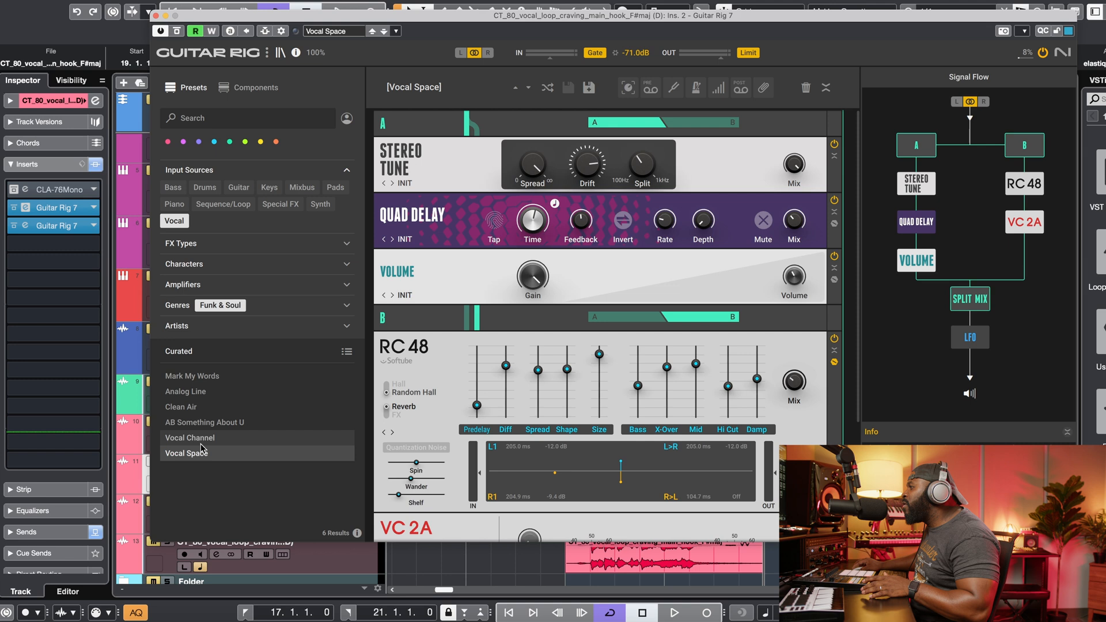
pyautogui.click(15, 228)
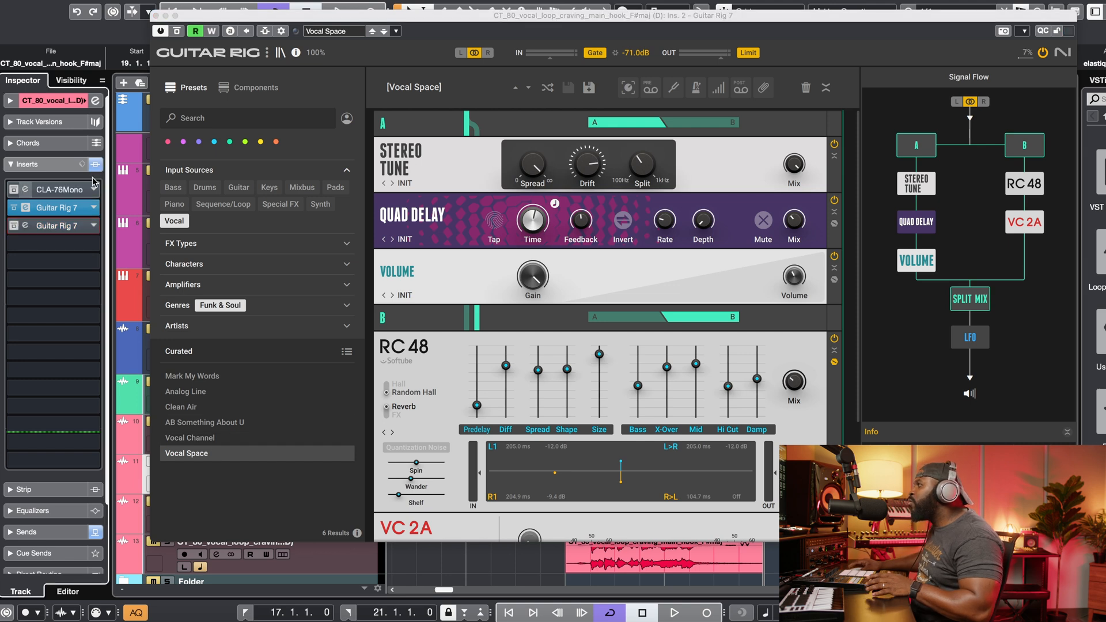
pyautogui.click(156, 17)
# Step: Play the vocal section from bar 19 and bypass the first Guitar Rig 7 insert during playback, then stop
pyautogui.press('space')
pyautogui.press('p')
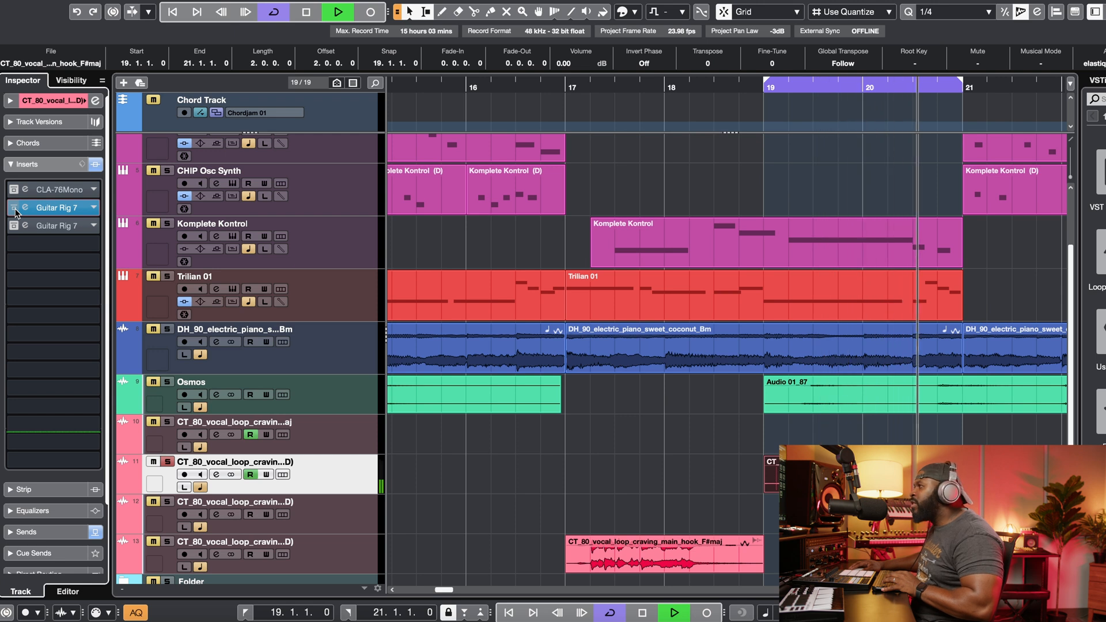
pyautogui.click(15, 208)
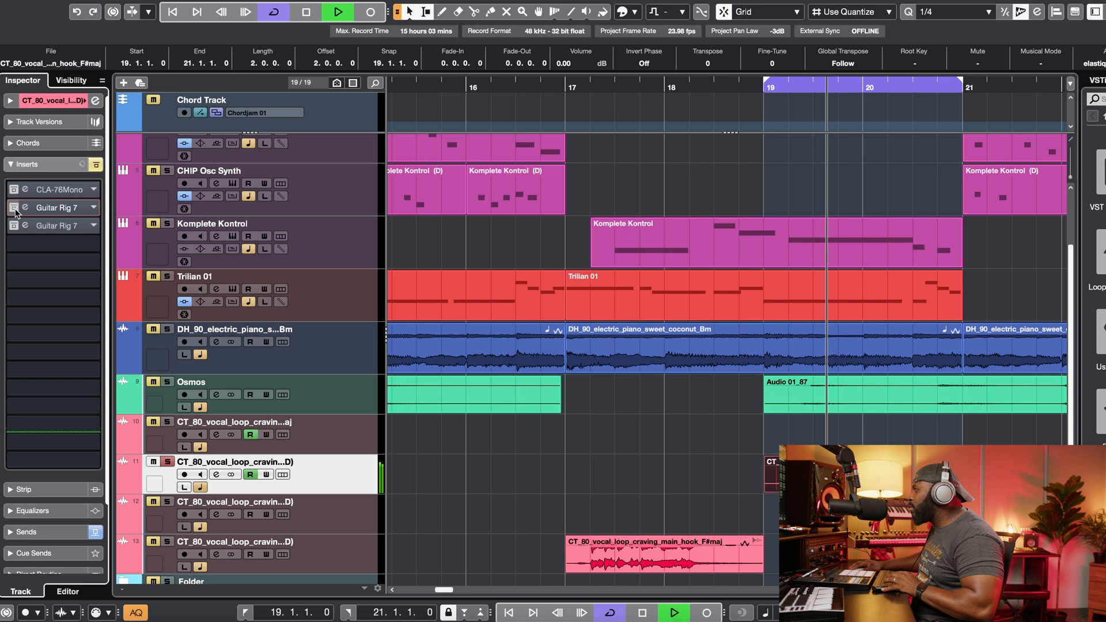
pyautogui.press('space')
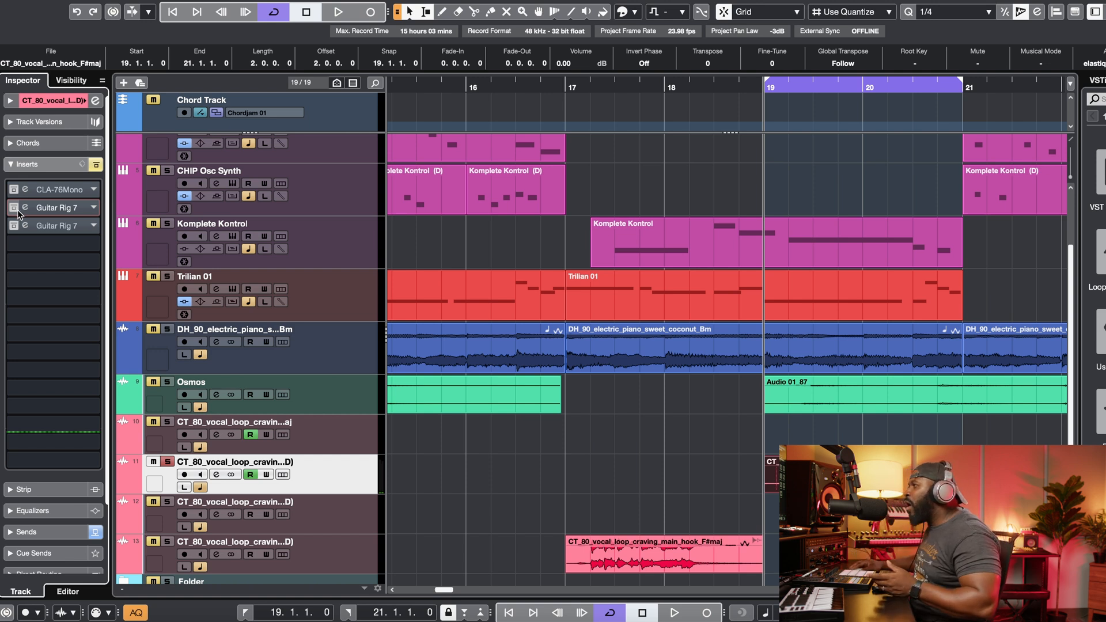
# Step: Re-enable both Guitar Rig 7 inserts on the vocal track and open the second one's Under Water preset, then close it
pyautogui.click(16, 209)
pyautogui.click(15, 227)
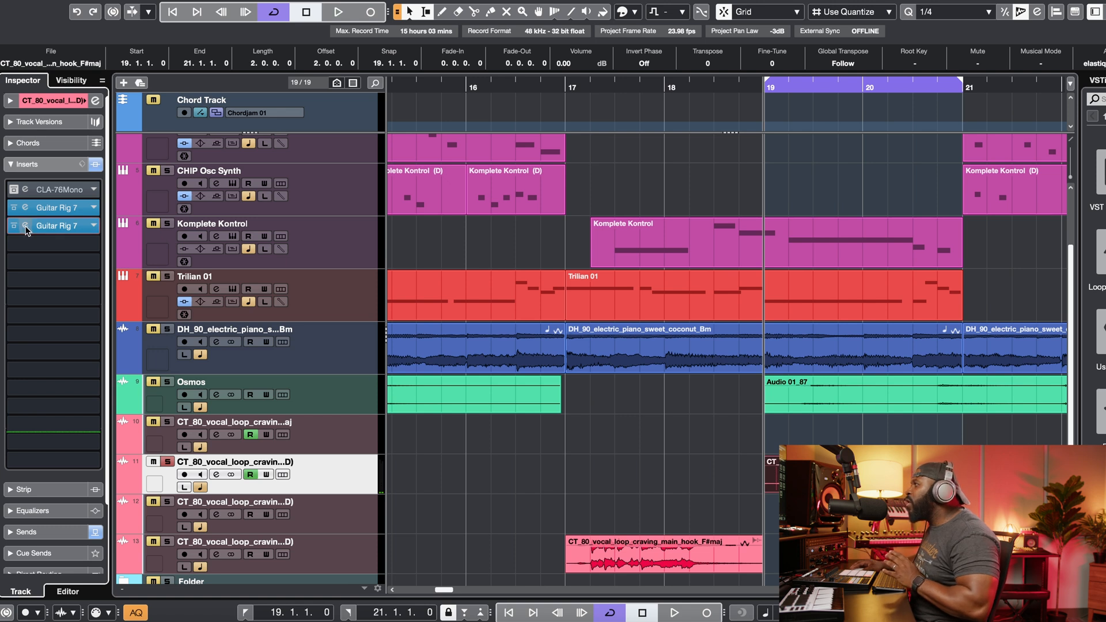
pyautogui.click(25, 227)
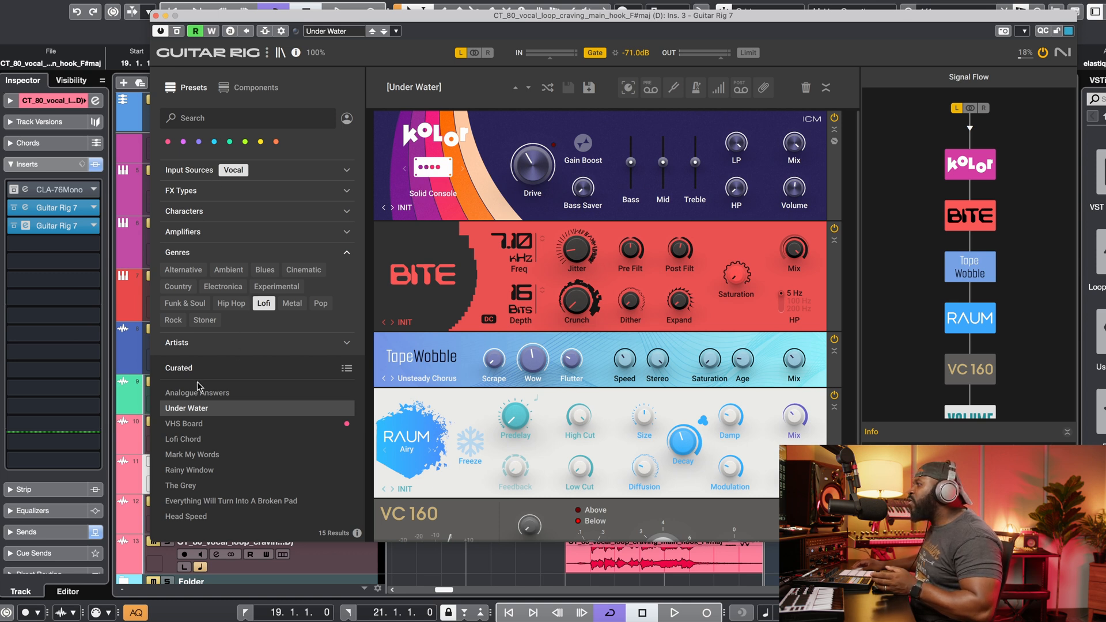
pyautogui.click(155, 17)
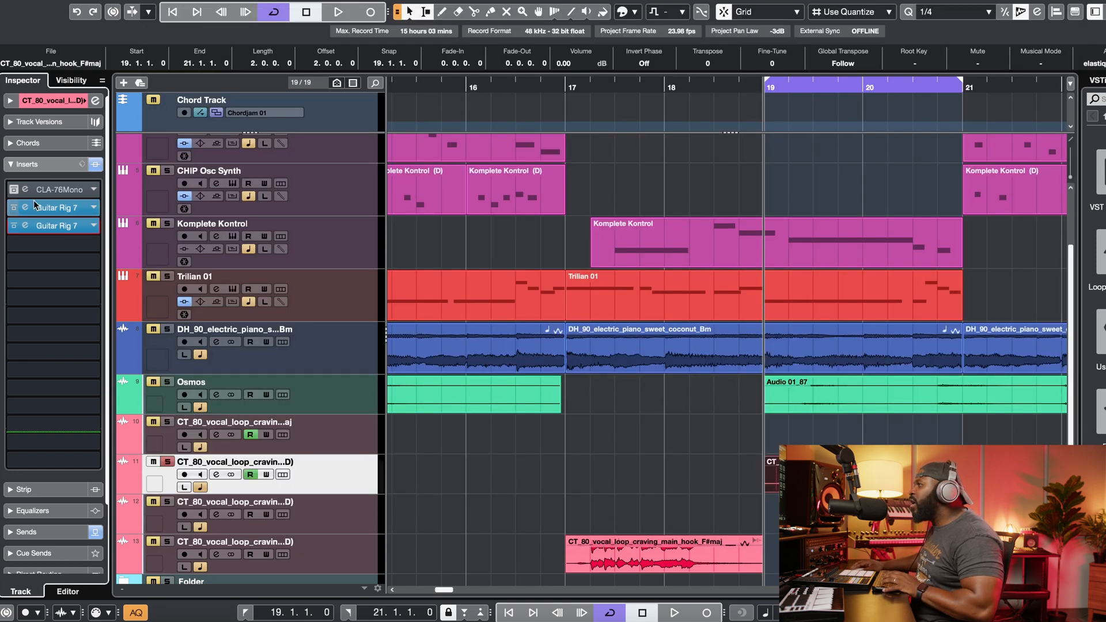
# Step: Compare the vocal by toggling the second Guitar Rig 7 insert's bypass while starting and stopping playback
pyautogui.click(15, 228)
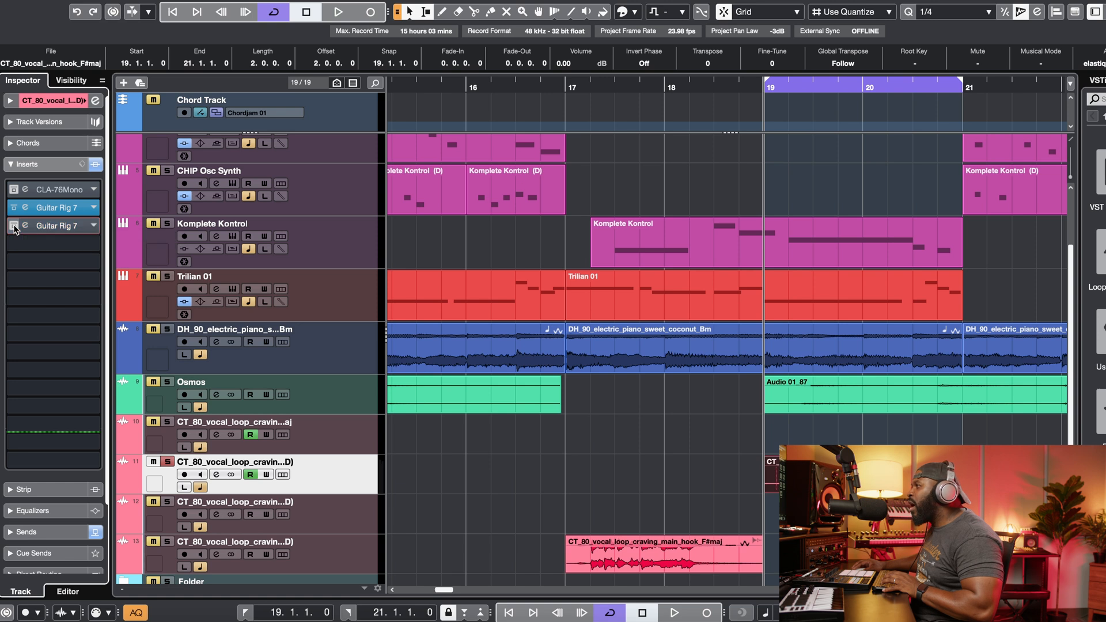
pyautogui.press('space')
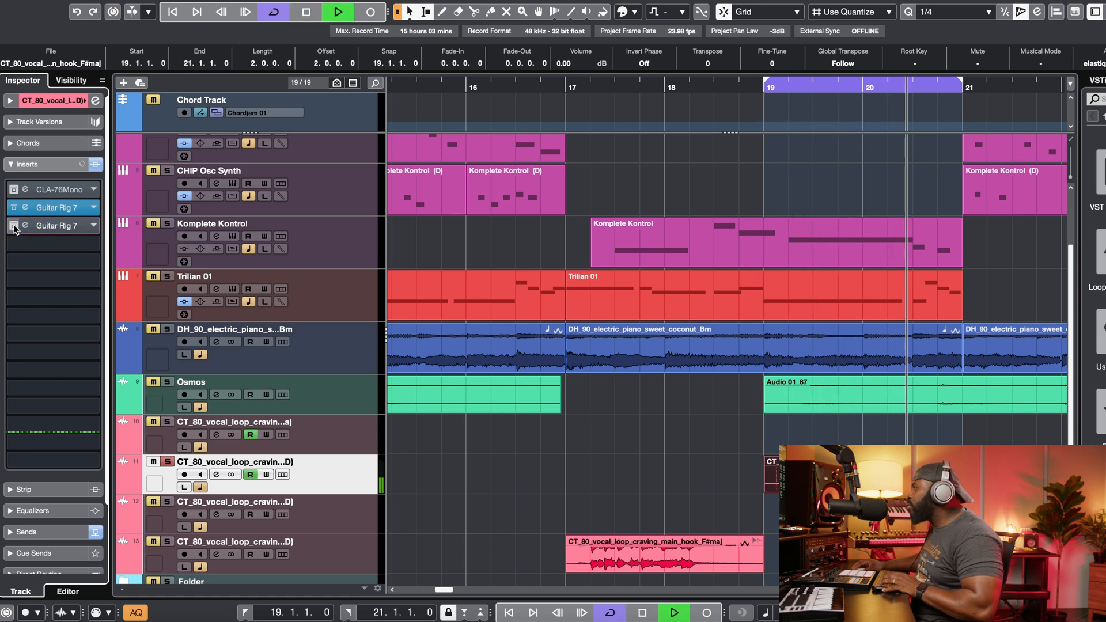
pyautogui.click(14, 228)
pyautogui.press('space')
pyautogui.press('space')
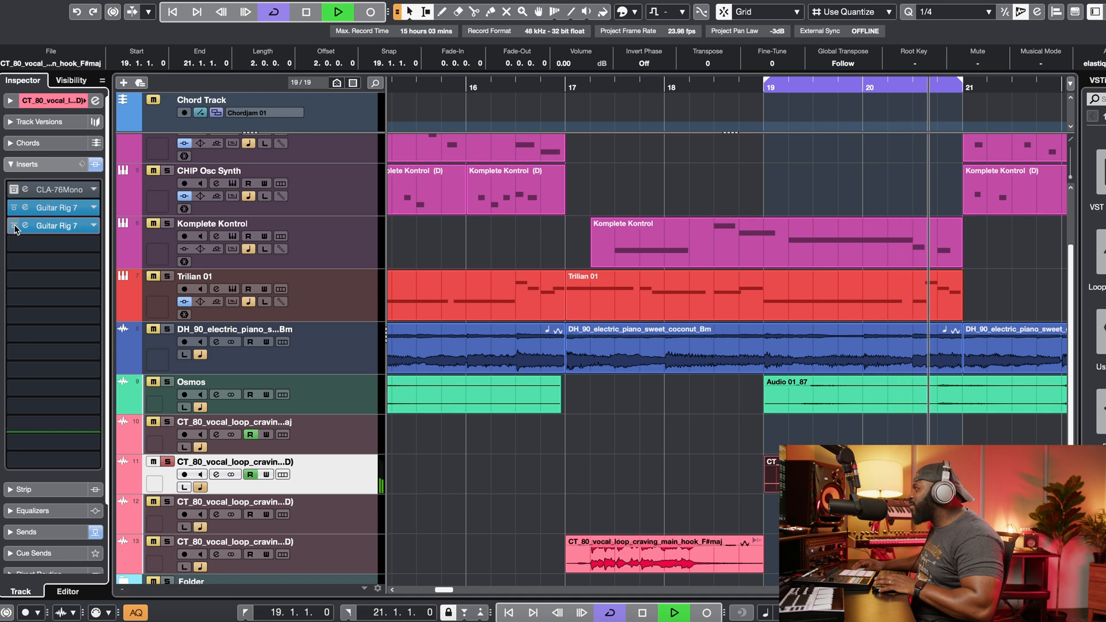
pyautogui.click(14, 227)
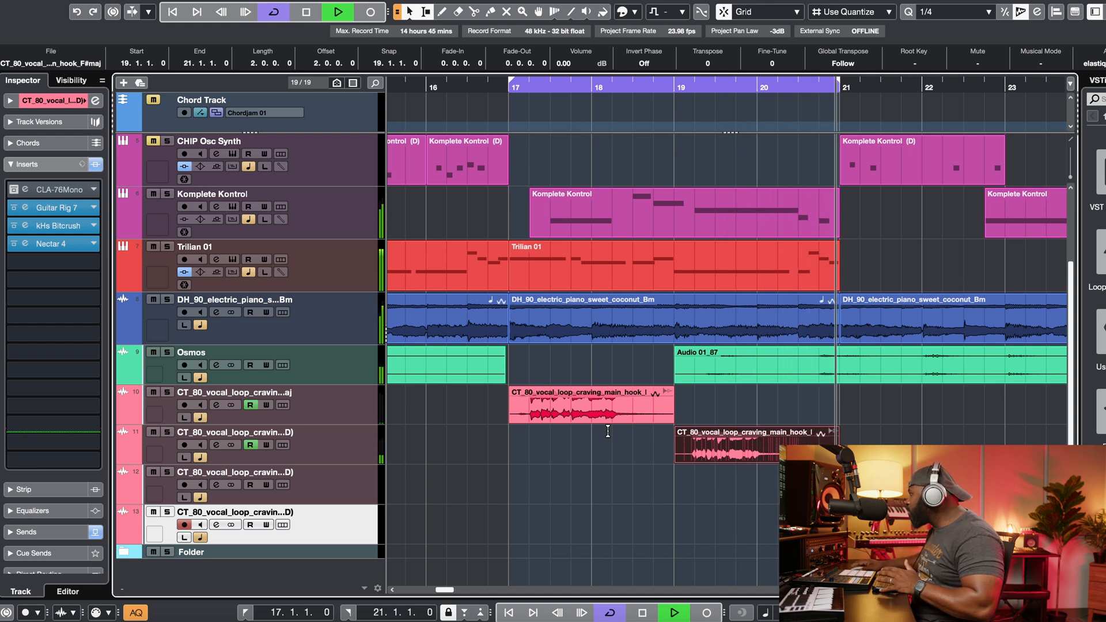
pyautogui.press('space')
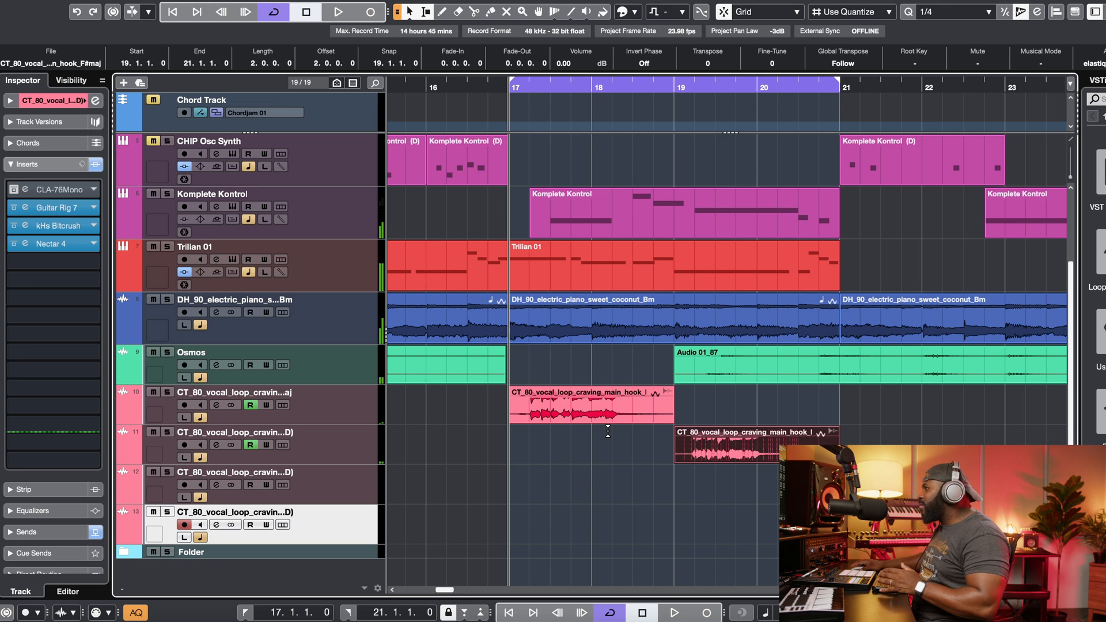